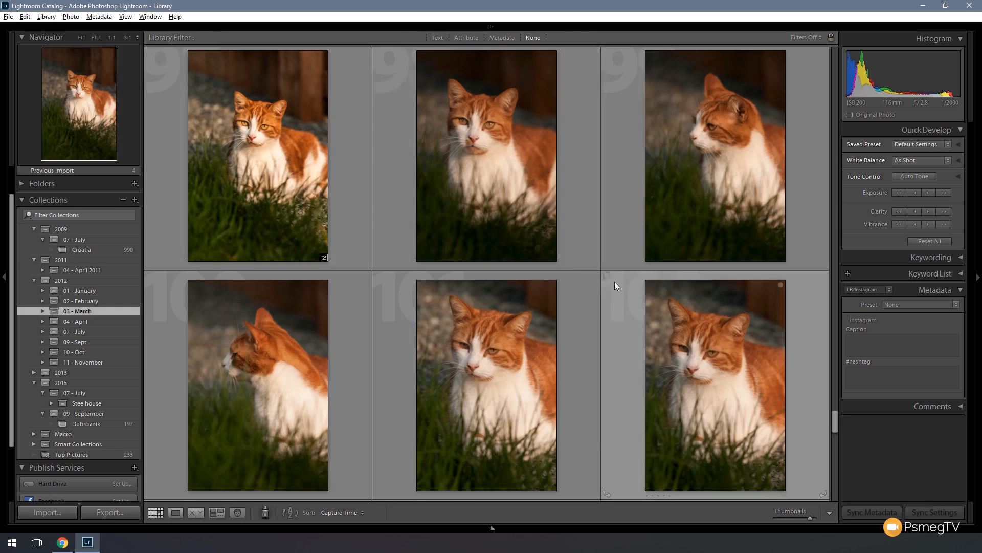
# - Select all six cat photos with the edited first one as source and synchronize the default-checked develop settings across them
pyautogui.click(272, 213)
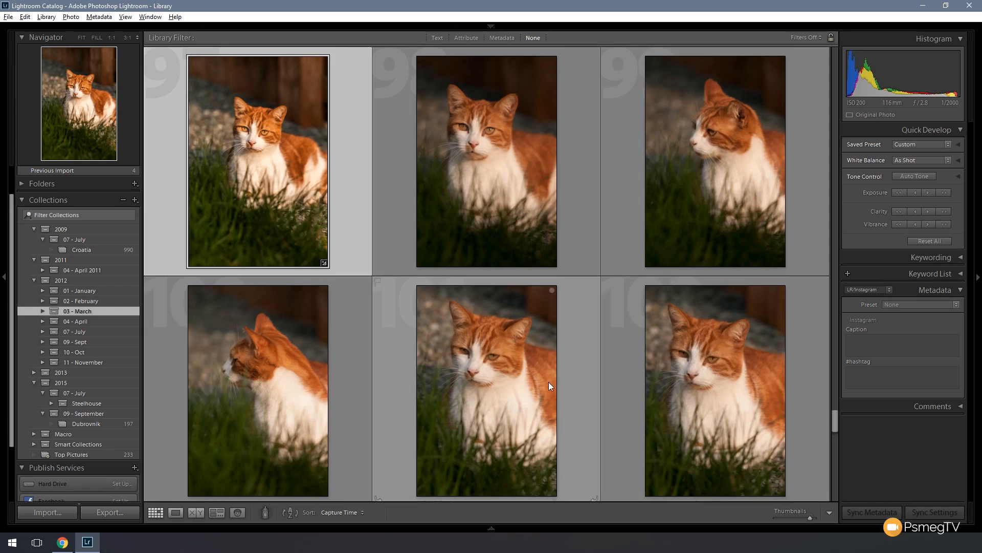
pyautogui.hotkey('ctrl', 'a')
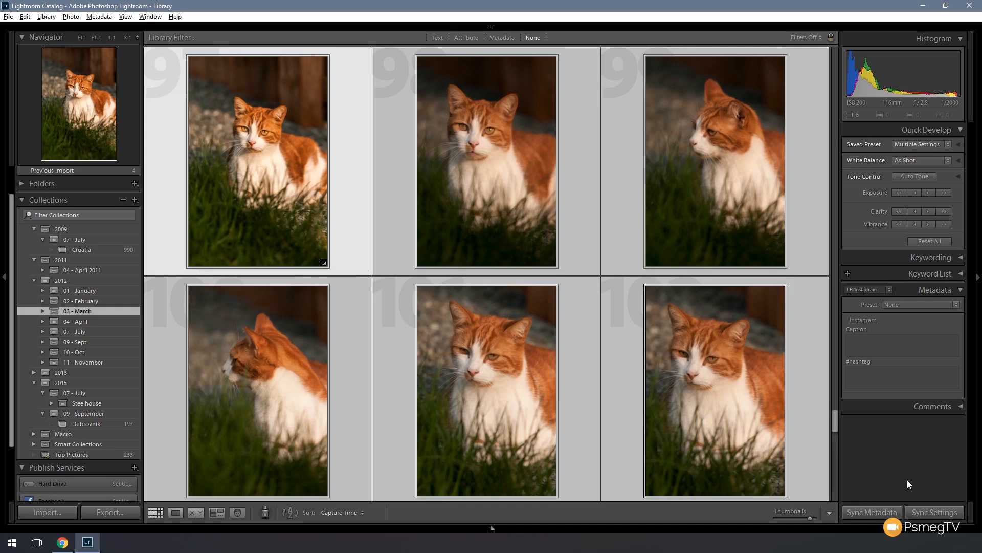
pyautogui.click(933, 512)
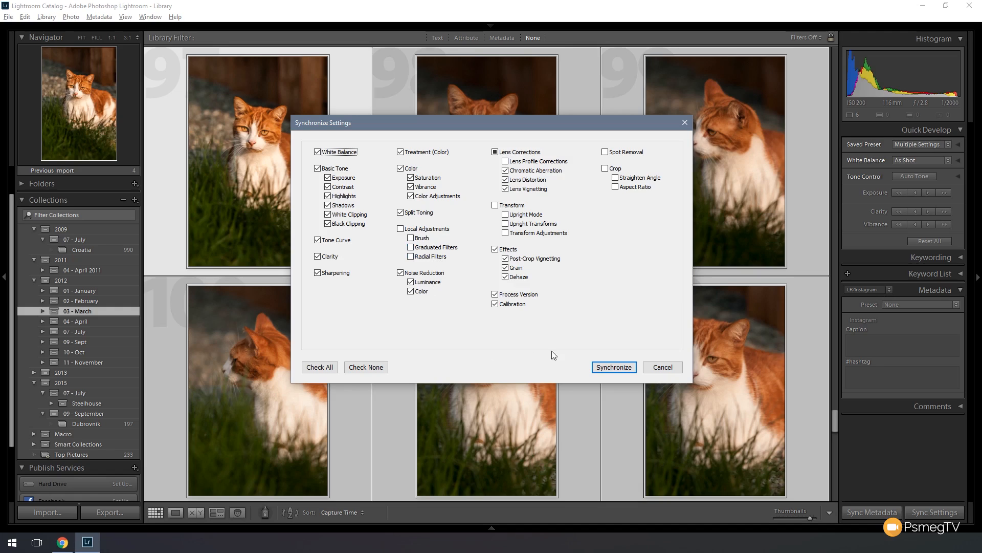
pyautogui.click(618, 367)
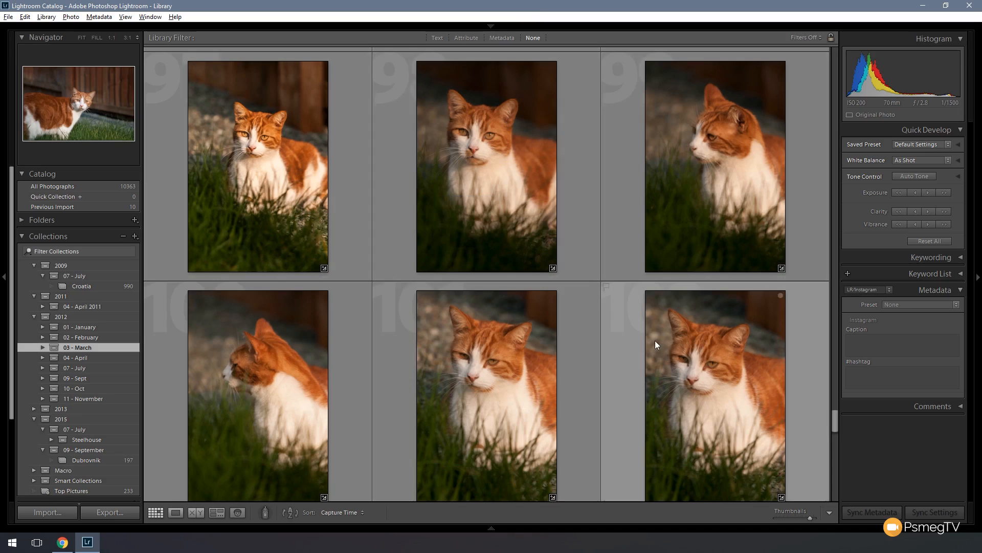
# - Select the five cat photos following the first one and apply the Selenium Tone preset from the Lightroom B&W Toned Presets
pyautogui.click(505, 168)
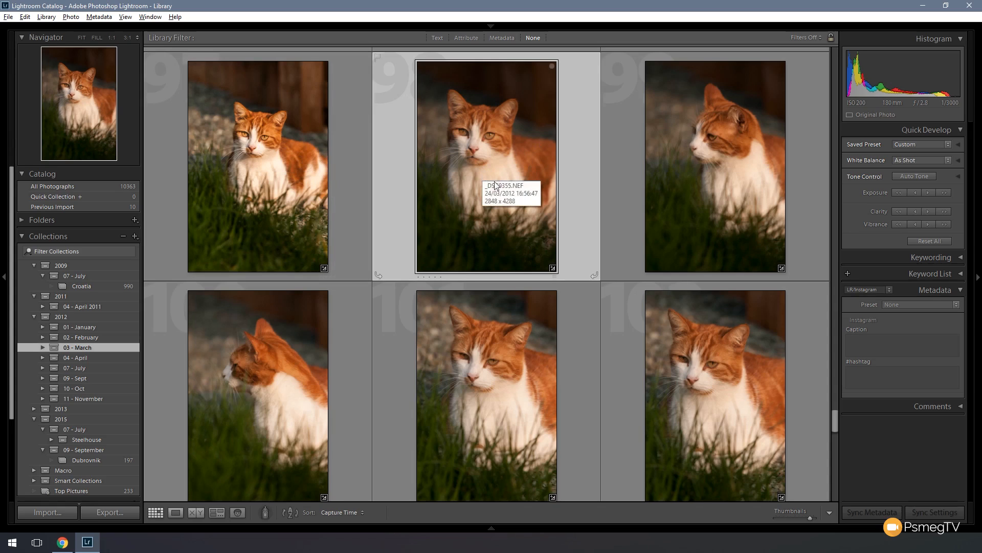
pyautogui.keyDown('shift'); pyautogui.click(704, 389); pyautogui.keyUp('shift')
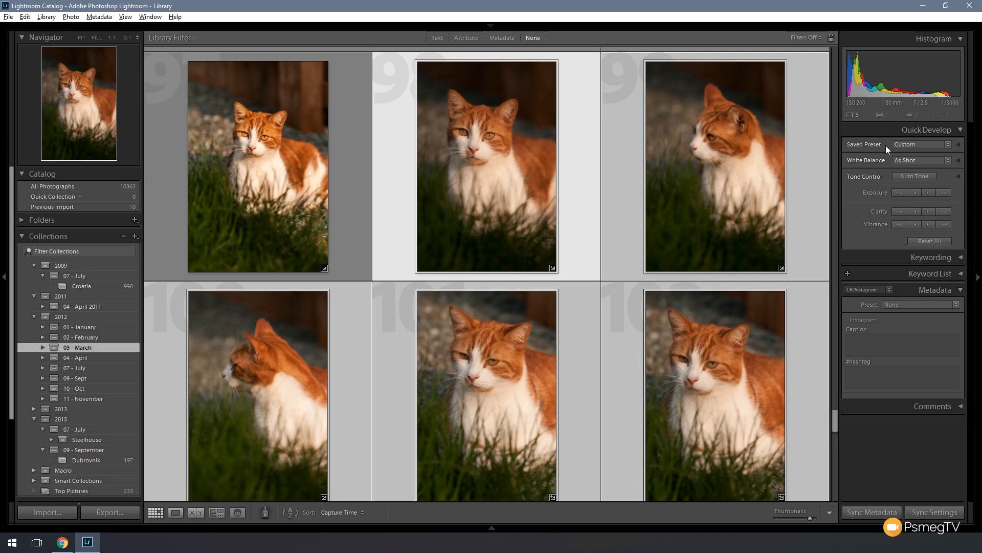
pyautogui.click(923, 145)
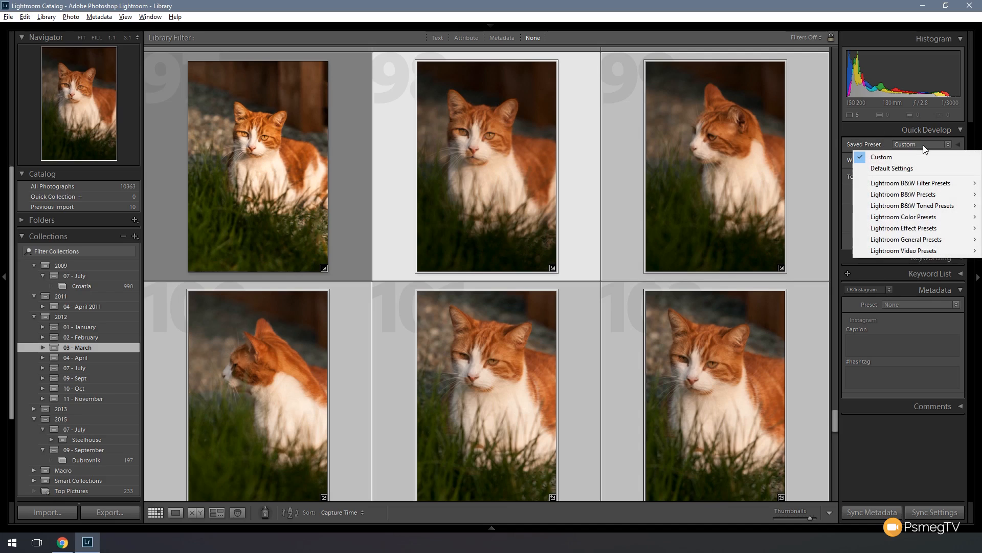
pyautogui.moveTo(916, 185)
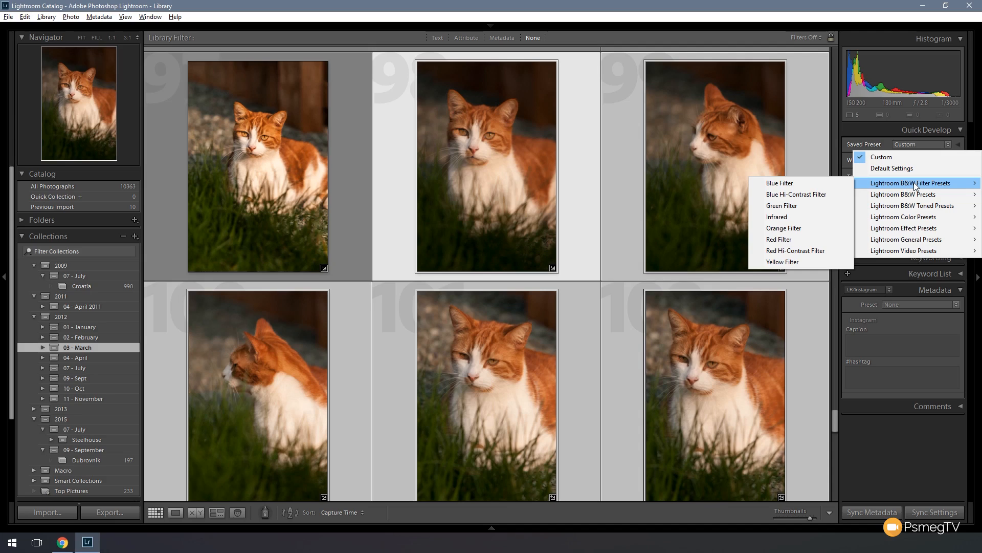
pyautogui.moveTo(914, 207)
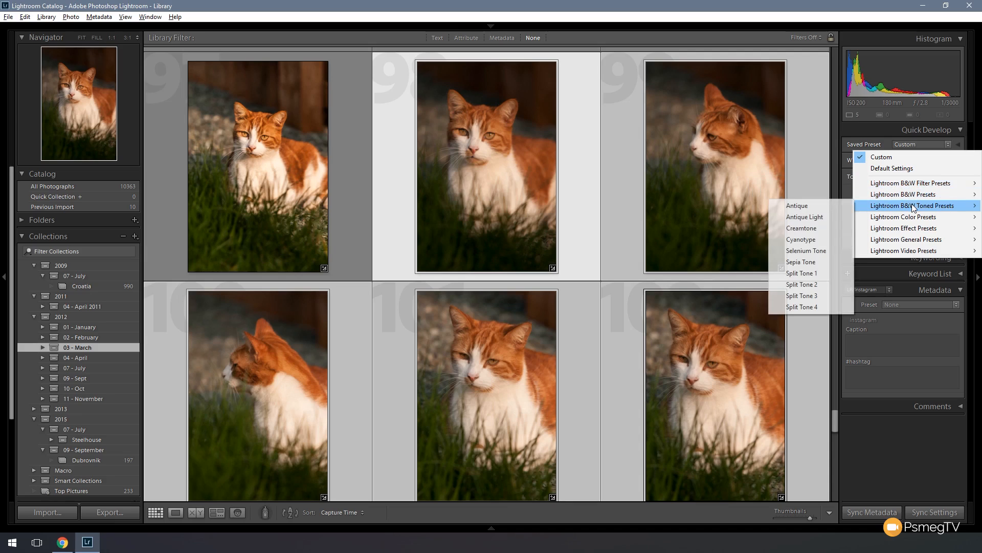
pyautogui.click(807, 251)
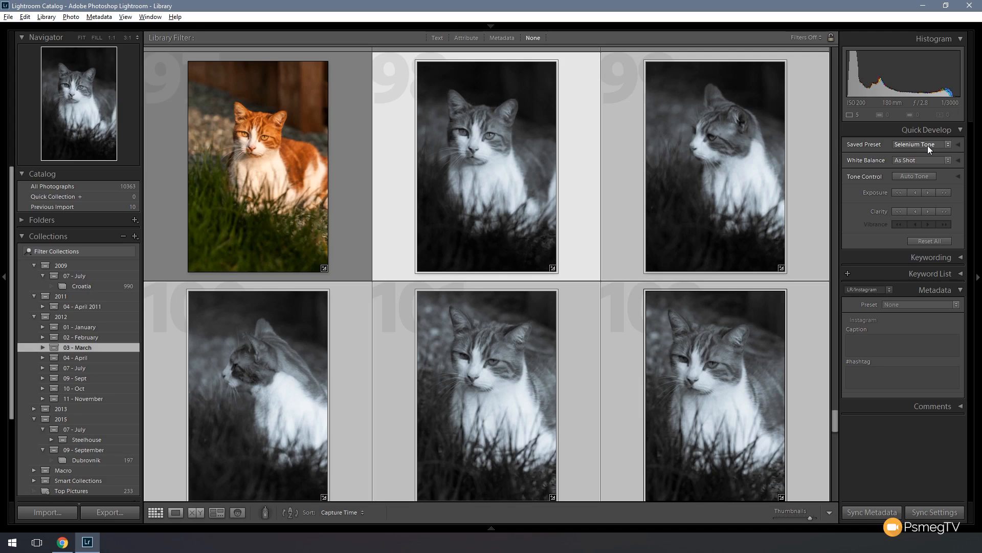
# - Expand the saved preset options and switch the selected photos' treatment to Color, then back to Black & White
pyautogui.click(958, 144)
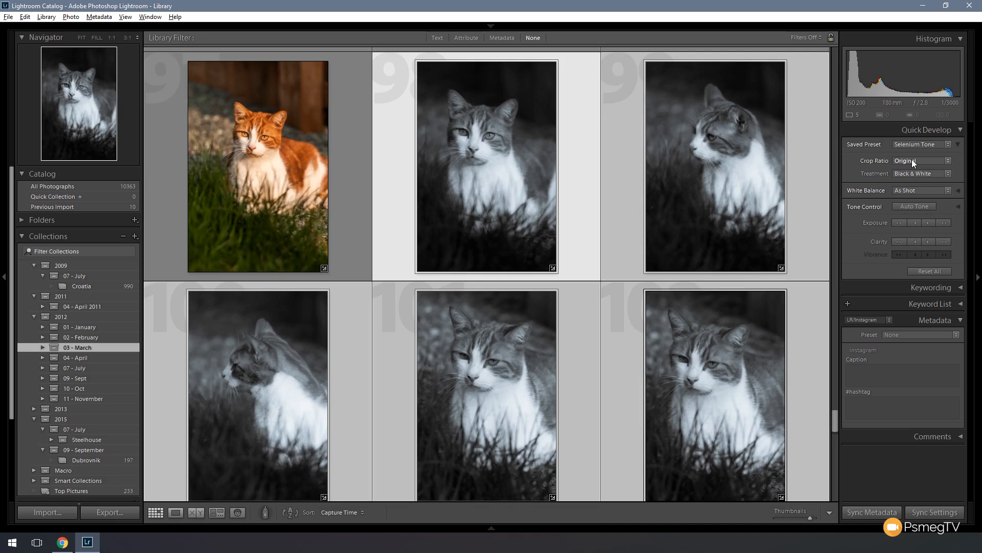
pyautogui.click(929, 162)
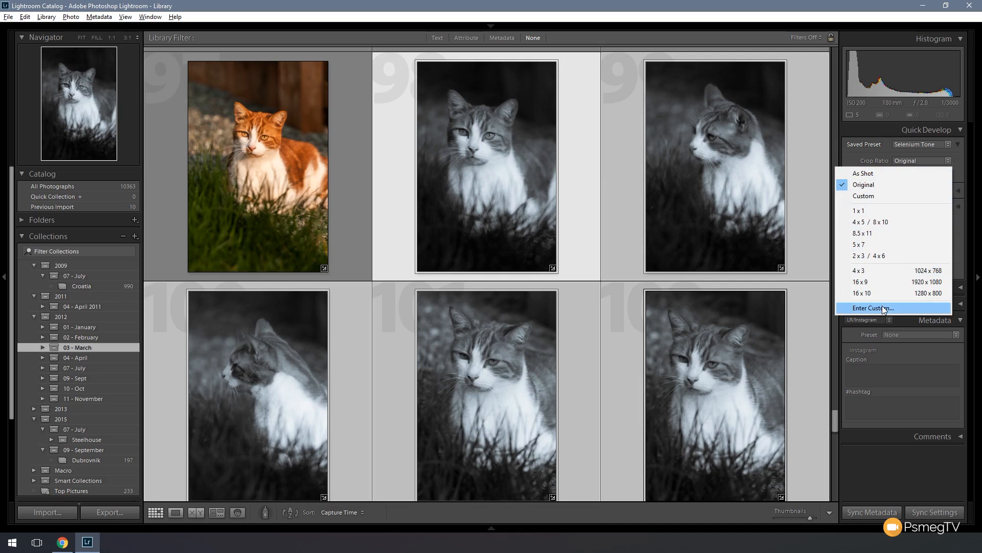
pyautogui.click(853, 152)
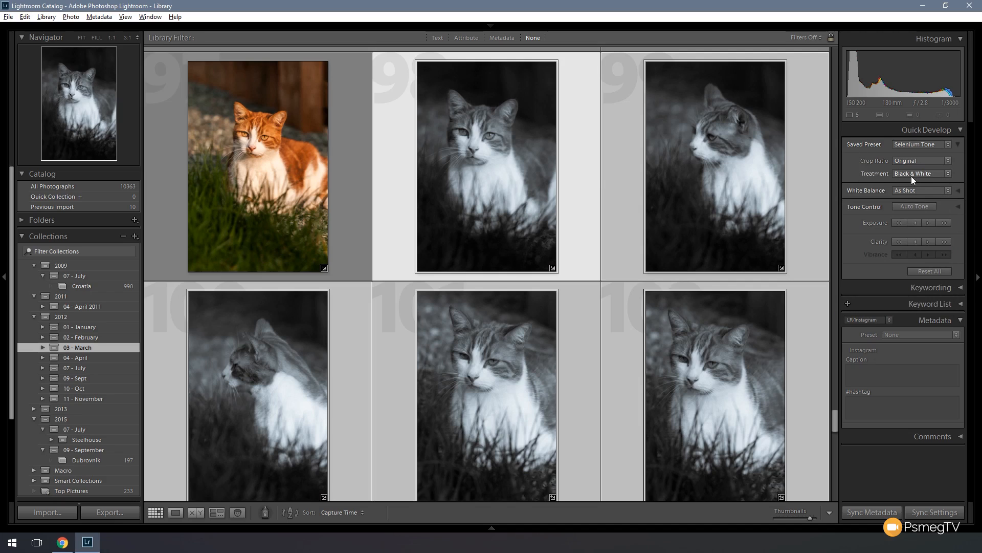
pyautogui.click(926, 175)
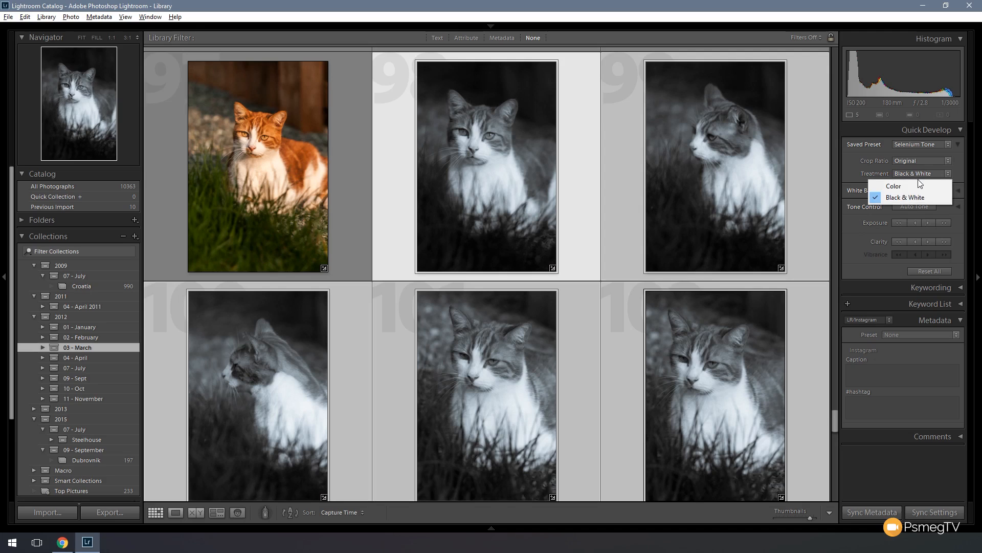
pyautogui.click(902, 186)
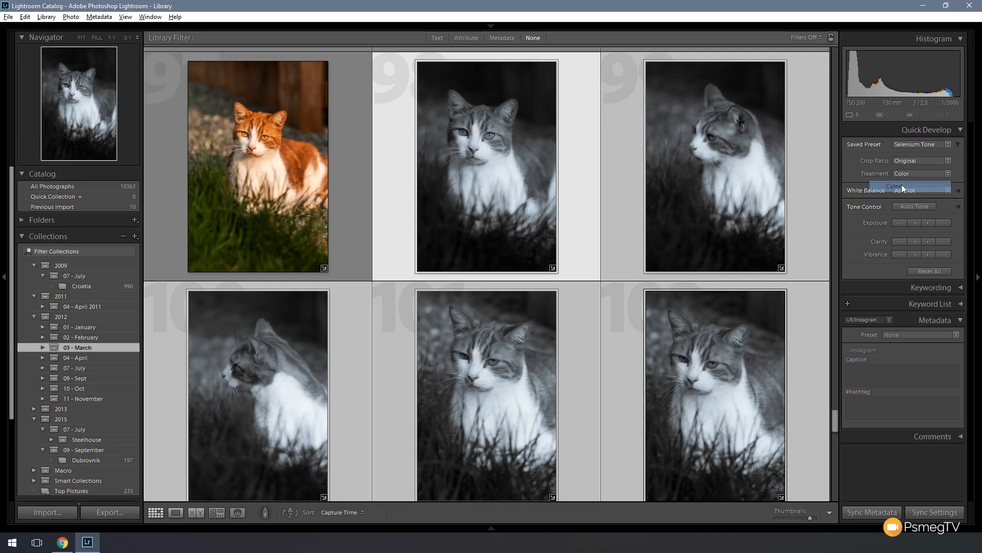
pyautogui.click(930, 175)
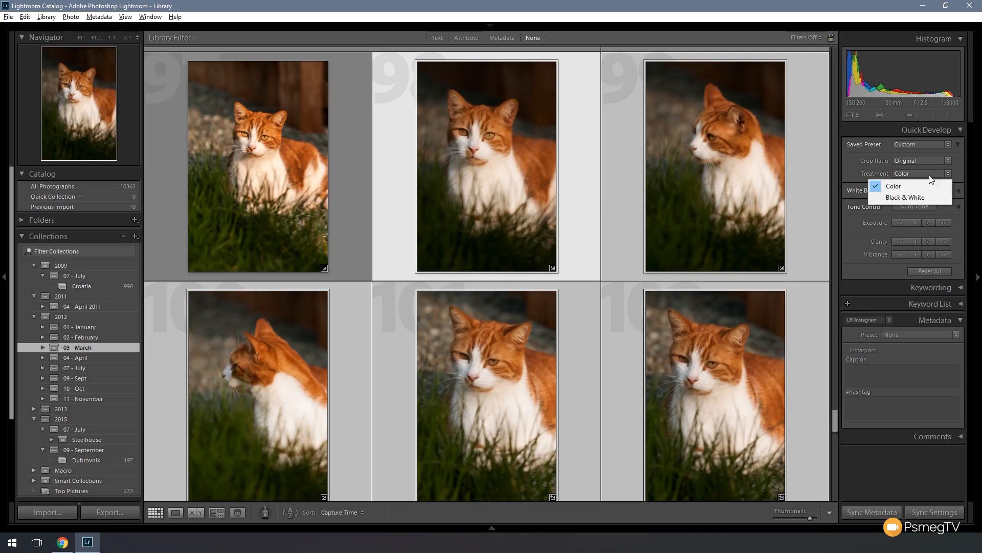
pyautogui.click(922, 195)
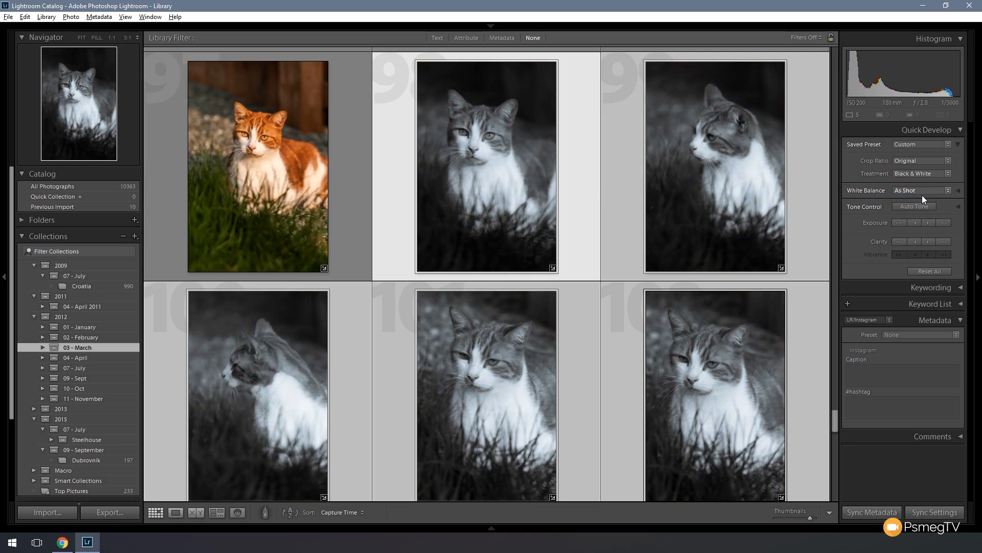
# - Try a 16 x 9 crop ratio on the selected photos, then restore the Original ratio
pyautogui.click(921, 163)
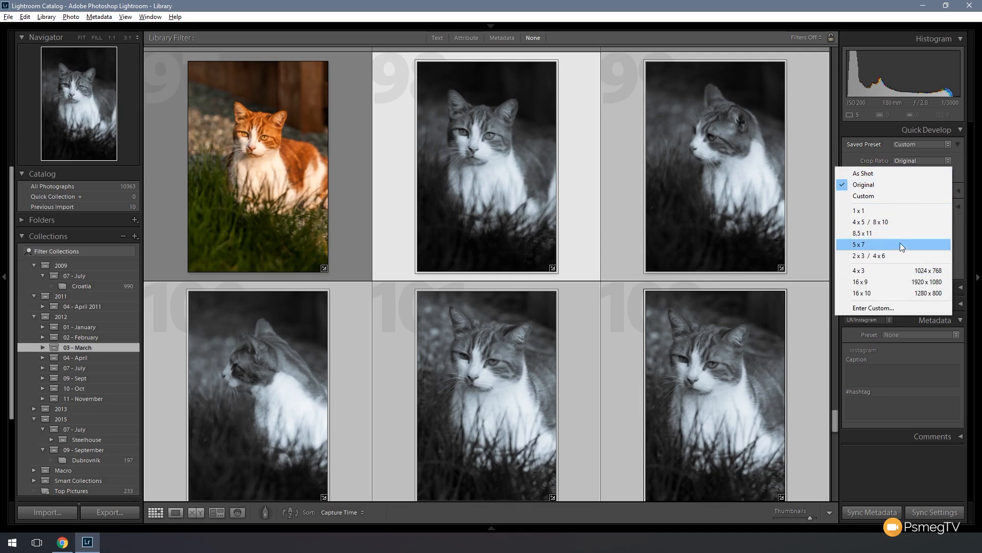
pyautogui.click(894, 283)
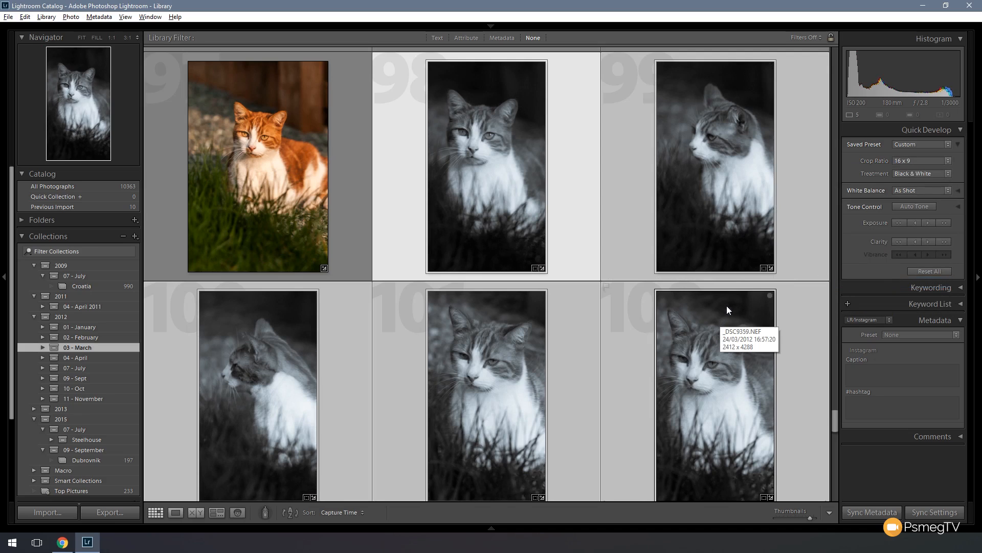
pyautogui.click(949, 161)
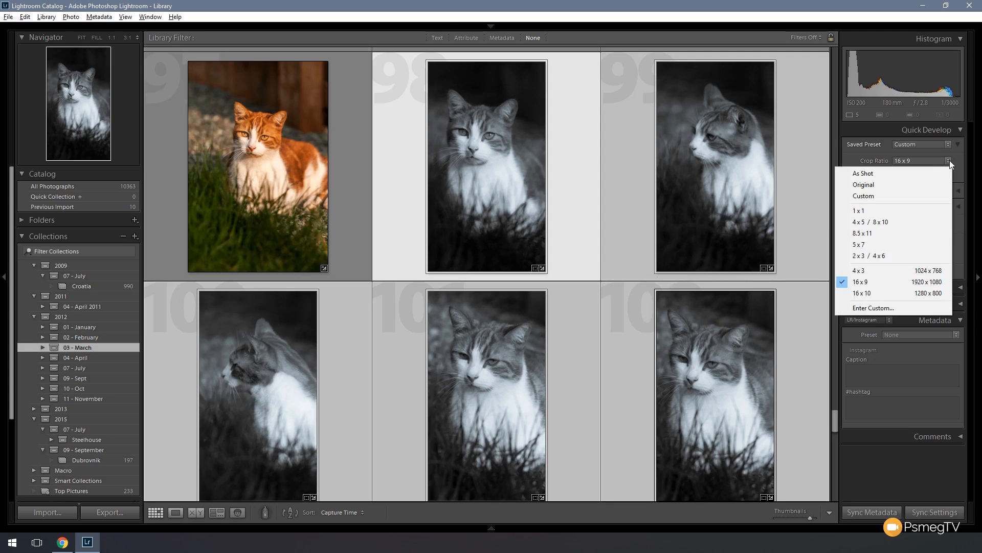
pyautogui.click(889, 183)
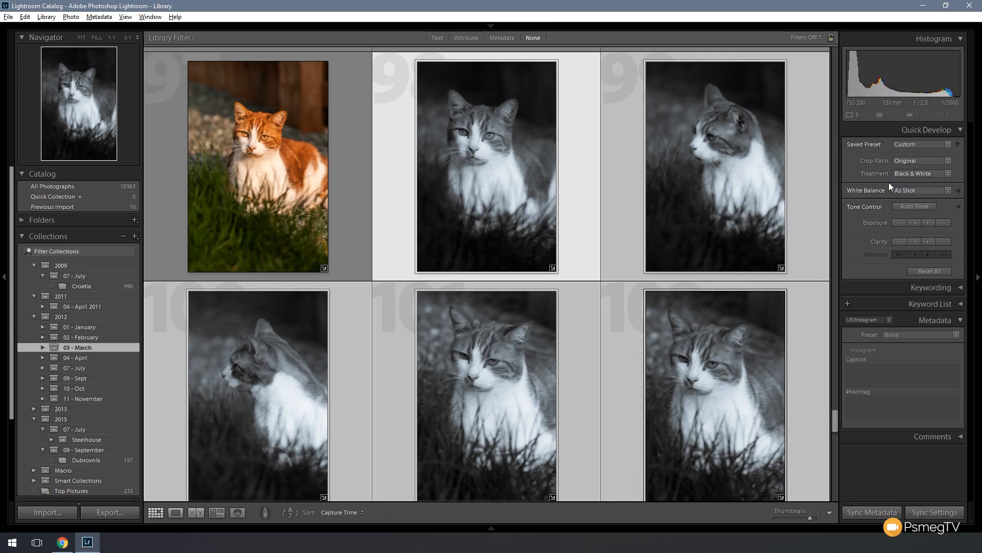
# - Reset the five selected cat photos to the Default Settings preset
pyautogui.click(948, 160)
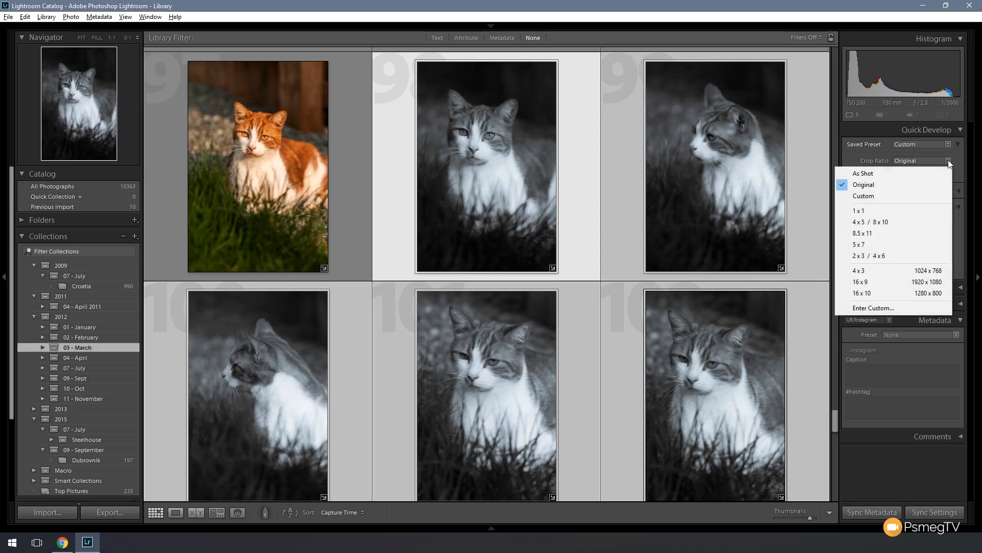
pyautogui.click(949, 147)
pyautogui.click(949, 146)
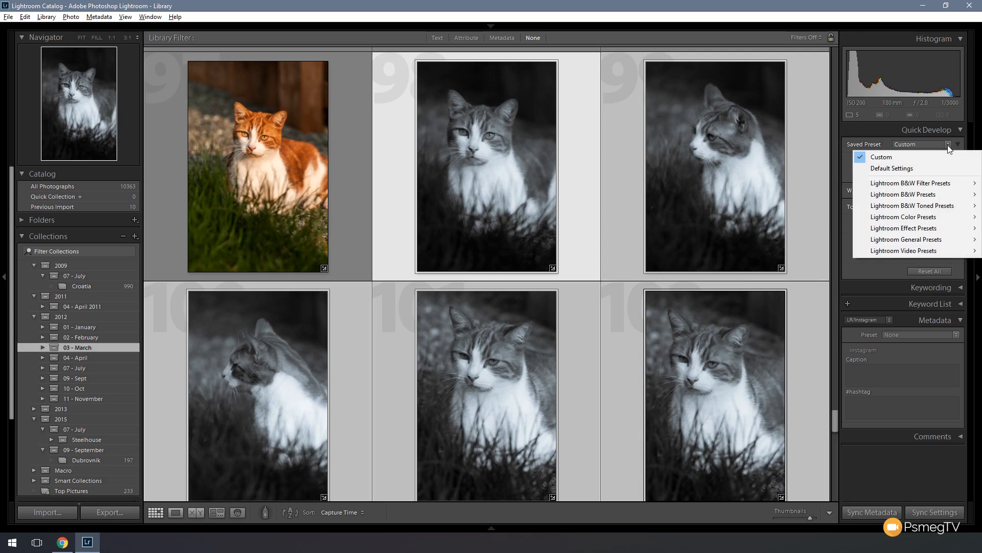
pyautogui.click(924, 167)
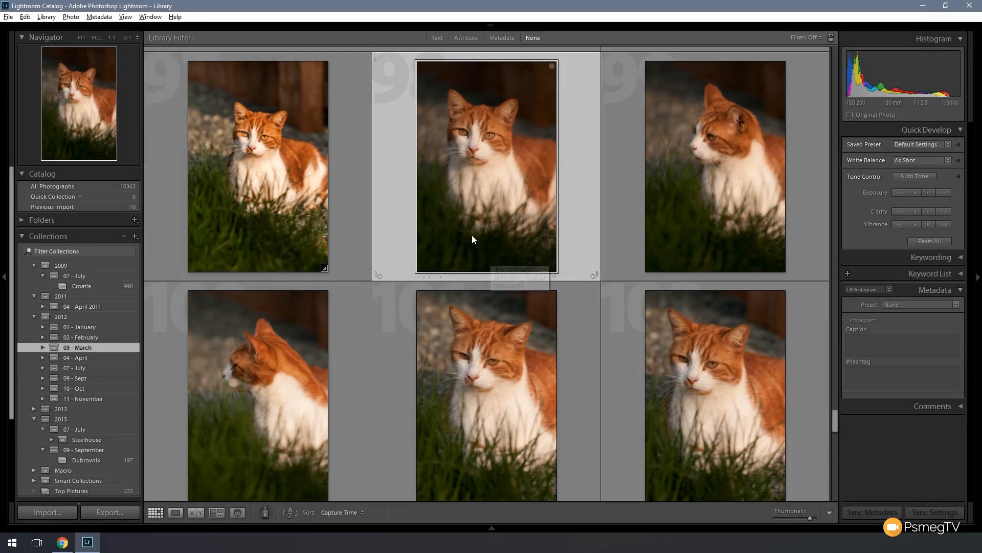
# - Reselect the five cat photos, try Tungsten and Fluorescent white balance, and return them to As Shot
pyautogui.keyDown('shift'); pyautogui.click(692, 413); pyautogui.keyUp('shift')
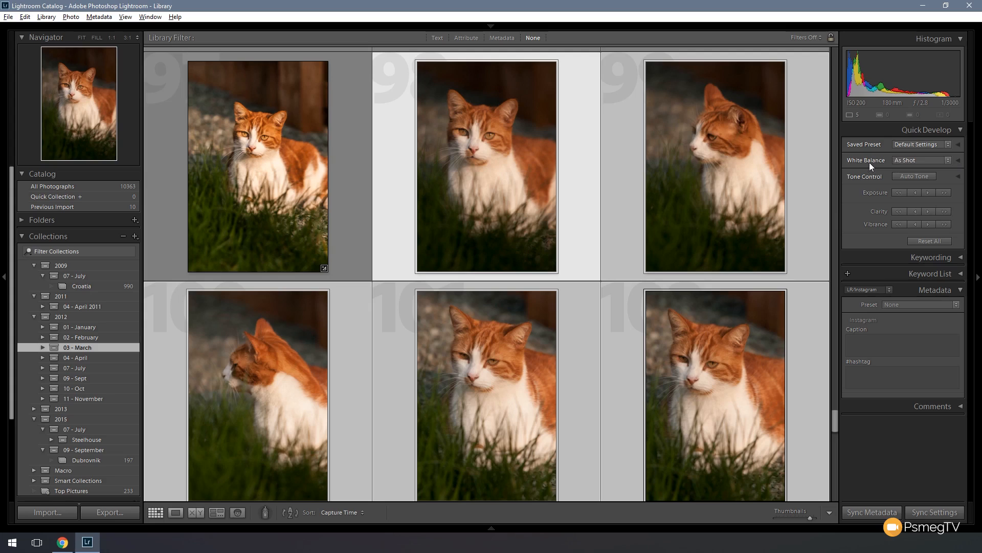
pyautogui.click(922, 162)
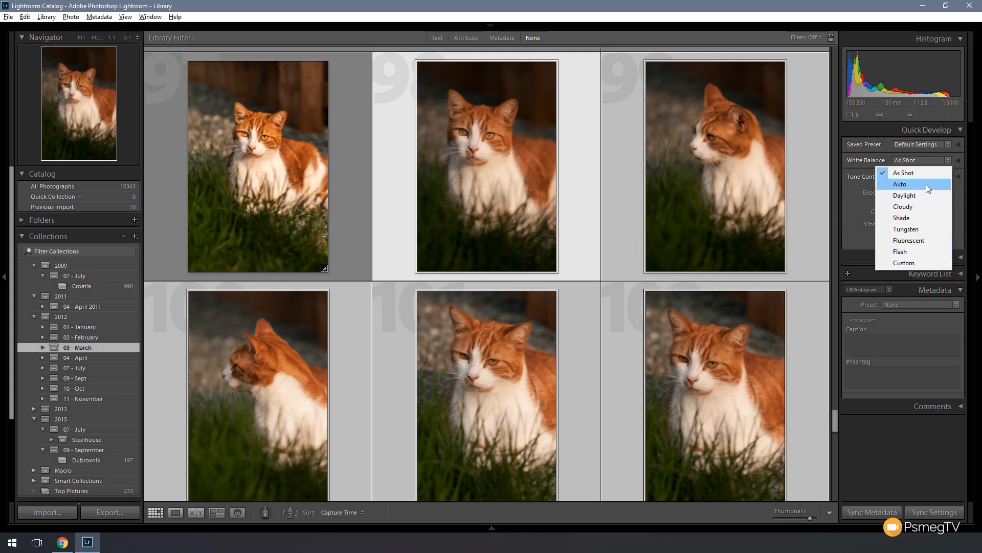
pyautogui.click(923, 233)
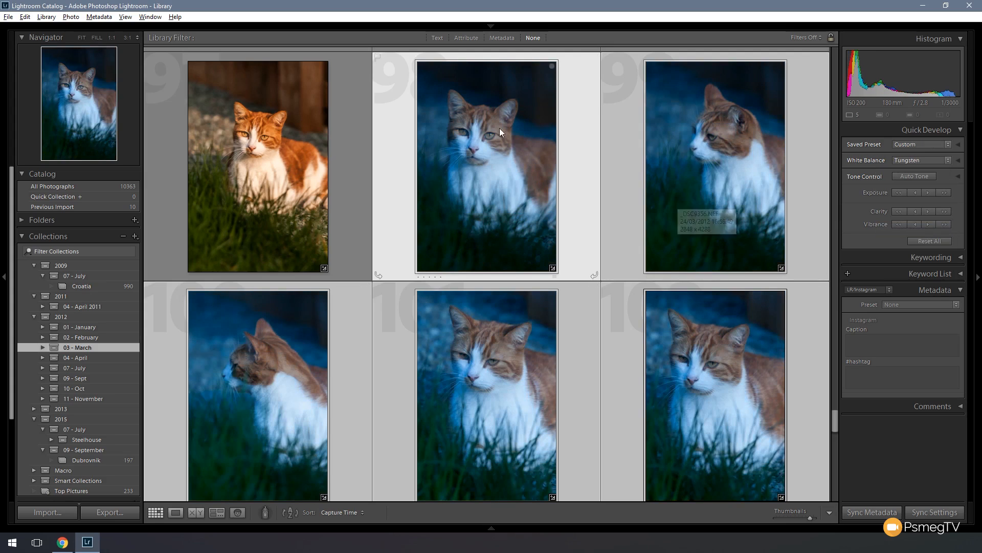
pyautogui.click(948, 161)
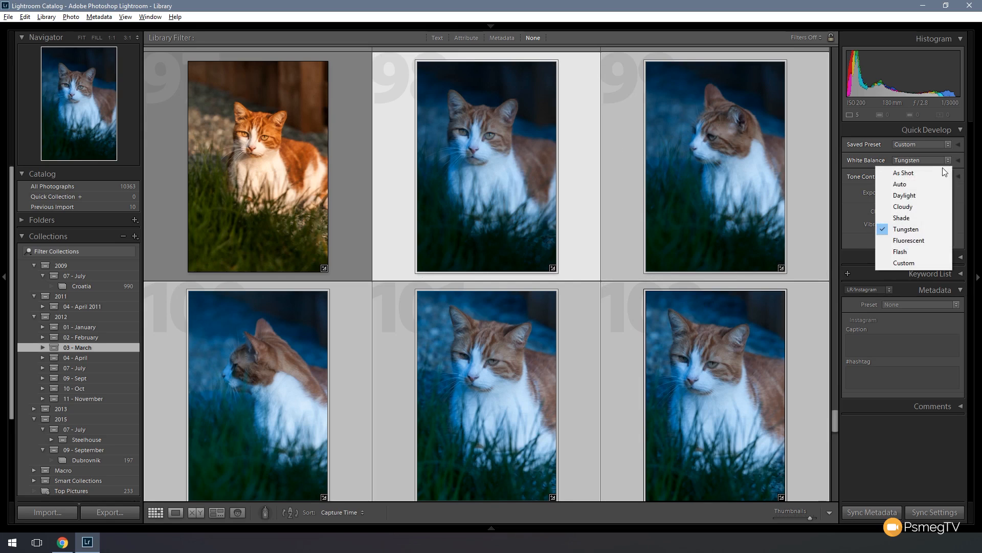
pyautogui.click(916, 242)
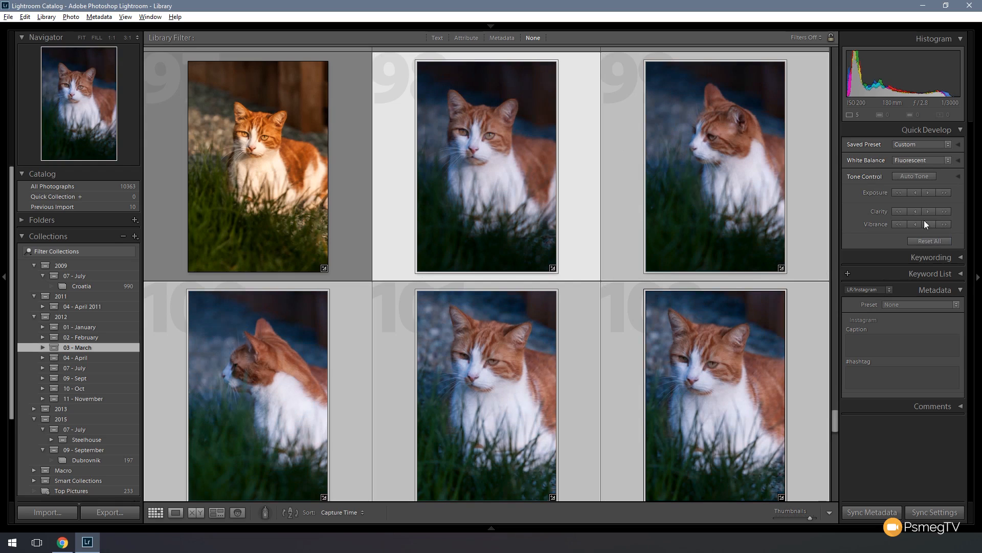
pyautogui.click(948, 160)
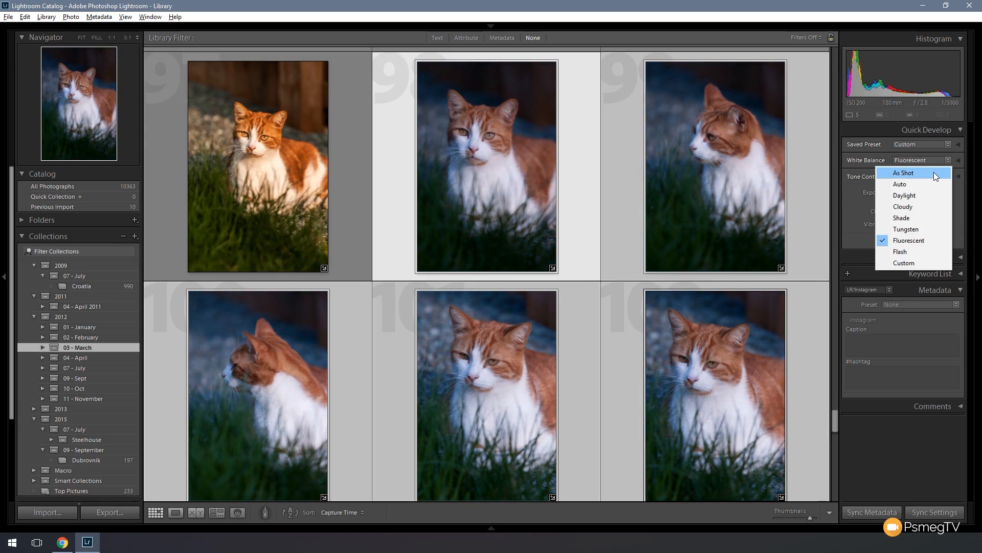
pyautogui.click(934, 172)
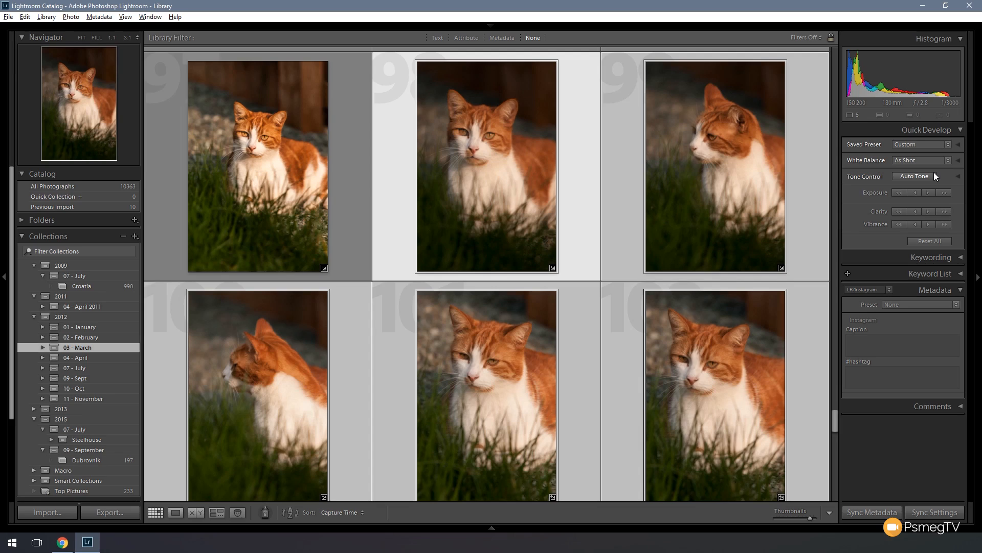
# - Expand the white balance controls, cool the selected photos' temperature by two large steps, and warm it back
pyautogui.click(958, 160)
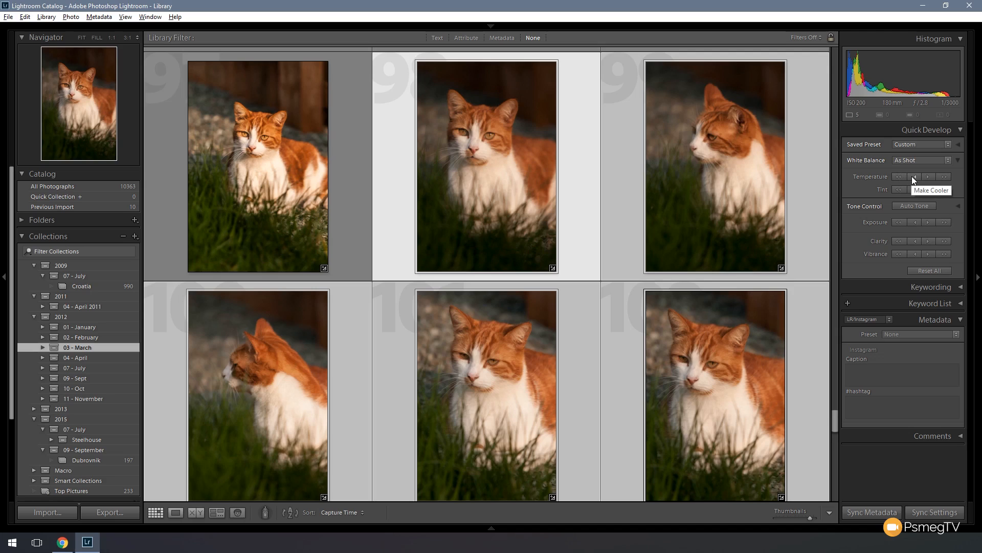
pyautogui.click(897, 177)
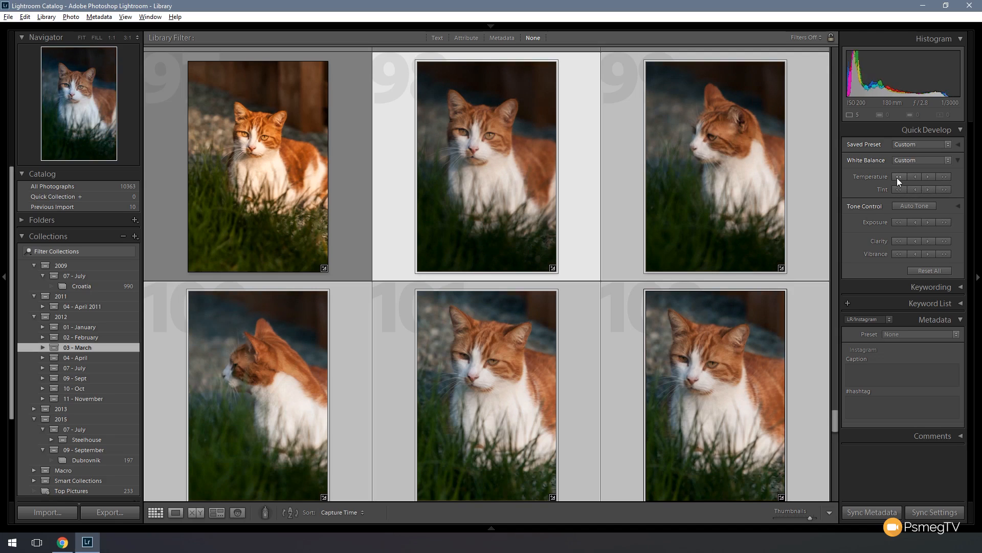
pyautogui.click(898, 177)
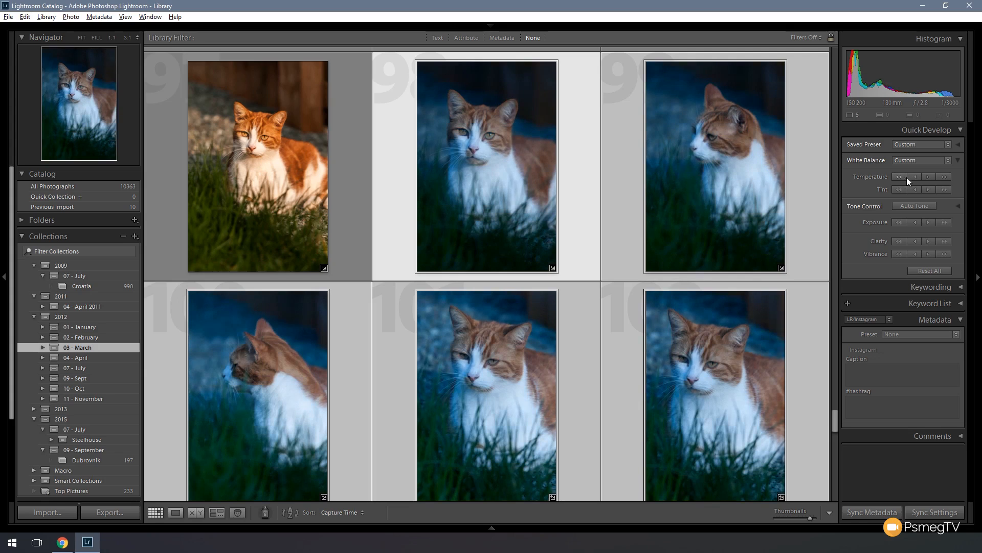
pyautogui.click(944, 176)
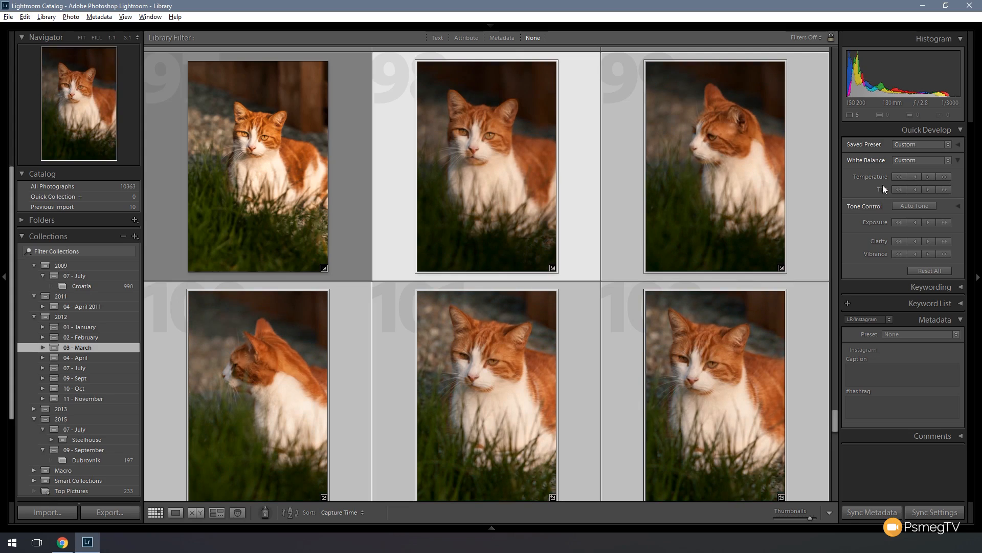
# - Cool the selected cat photos' temperature by three small steps, then warm it back by three small steps
pyautogui.click(915, 177)
pyautogui.click(915, 177)
pyautogui.click(915, 178)
pyautogui.click(926, 177)
pyautogui.click(926, 177)
pyautogui.click(926, 177)
# - Shift the selected photos' tint toward magenta by two large steps, move it back, and collapse the white balance controls
pyautogui.click(944, 190)
pyautogui.click(944, 190)
pyautogui.click(901, 187)
pyautogui.click(959, 160)
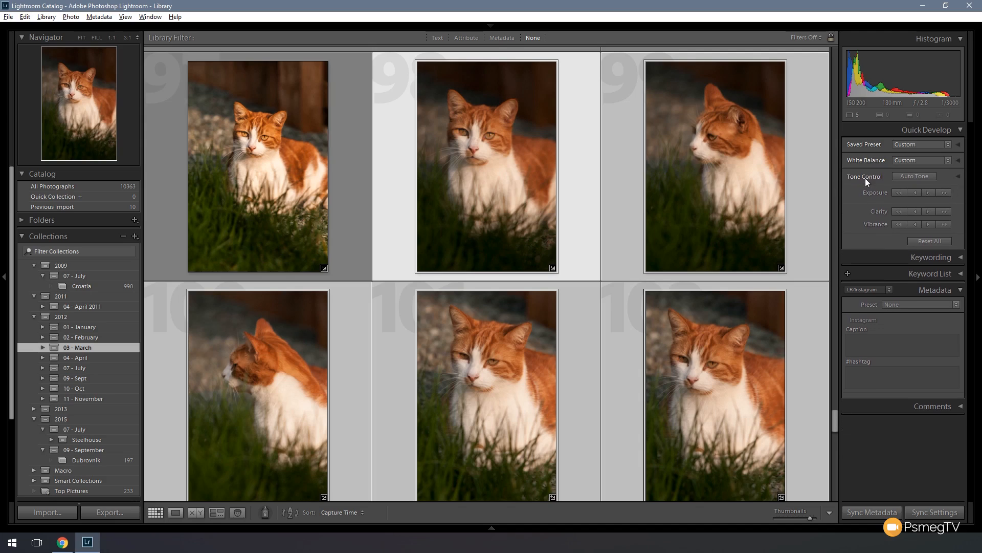
# - Try Auto Tone on the selected cat photos, then undo it
pyautogui.click(910, 176)
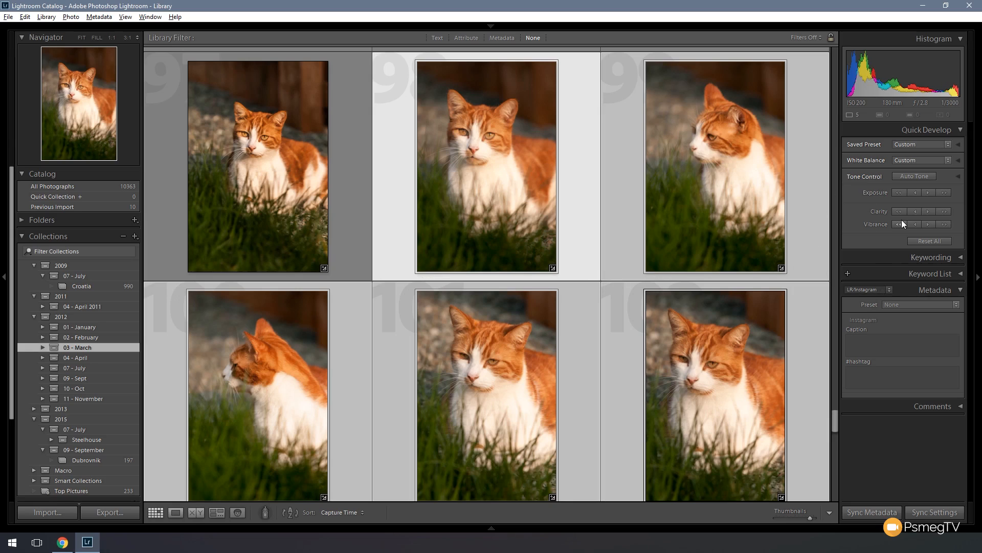
pyautogui.hotkey('ctrl', 'z')
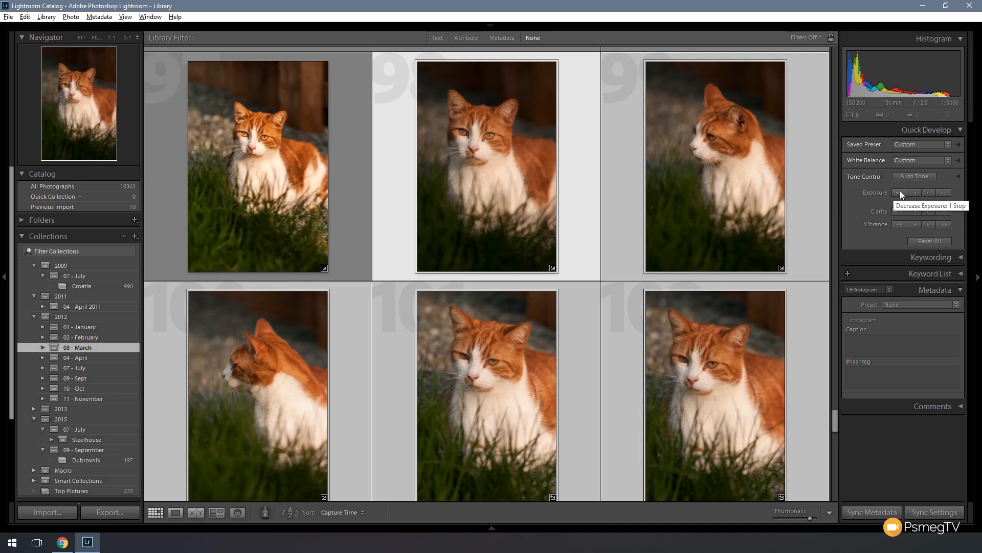
# - Raise the selected photos' exposure by one stop and back, then by two small steps and back, and expand the full tone controls
pyautogui.click(945, 193)
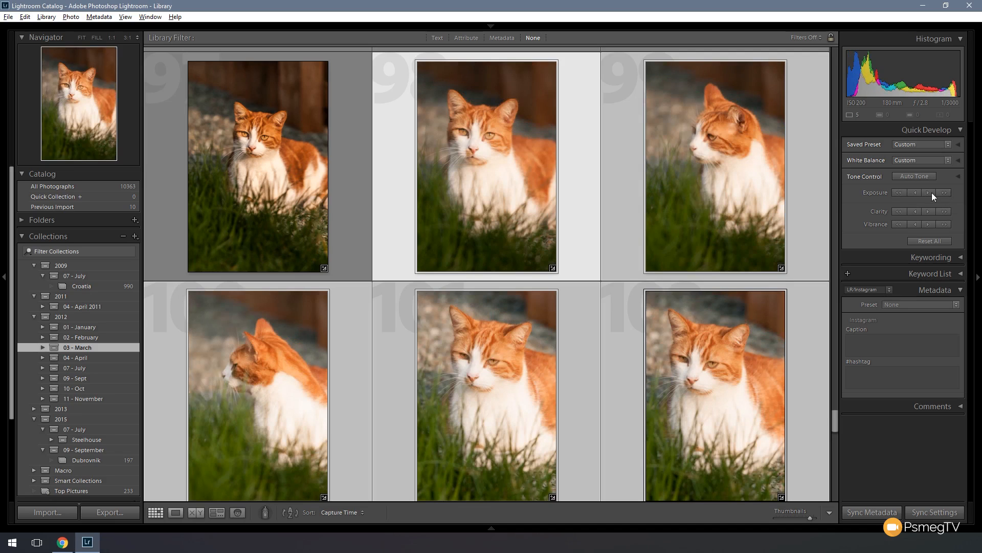
pyautogui.click(899, 192)
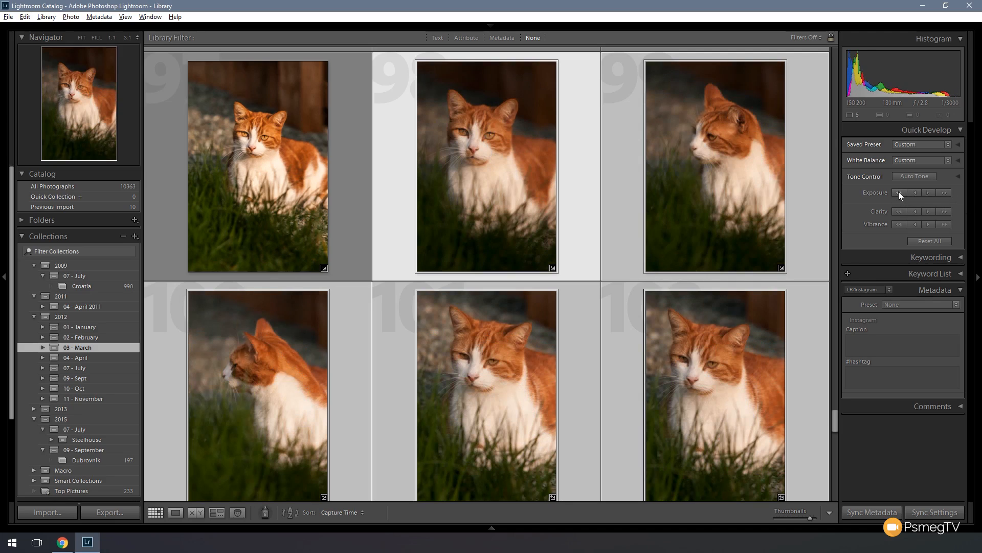
pyautogui.click(928, 193)
pyautogui.click(932, 194)
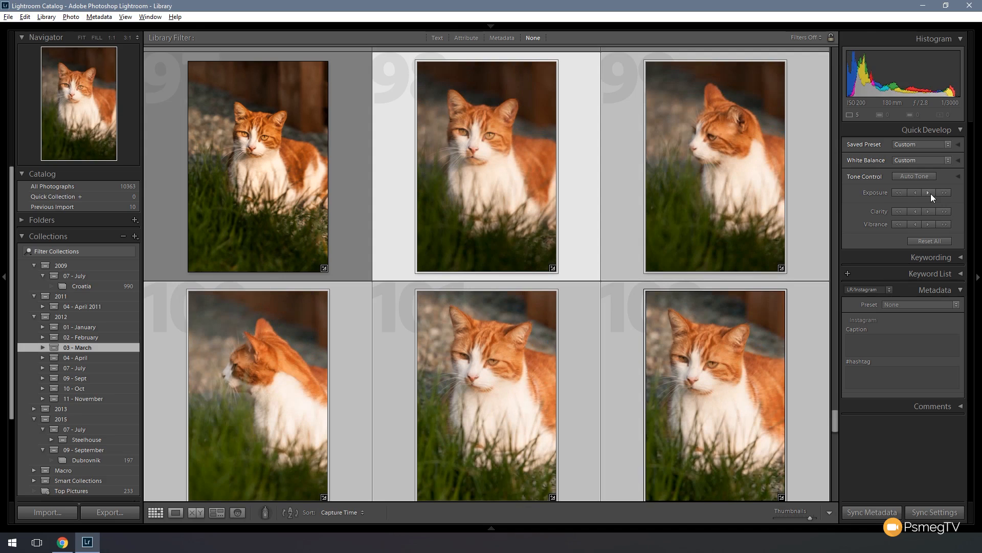
pyautogui.click(913, 193)
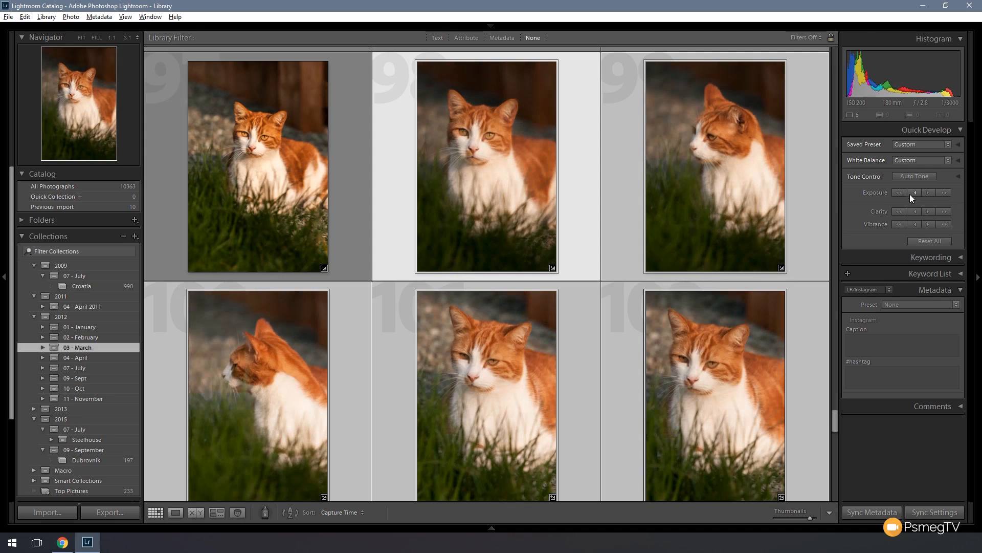
pyautogui.click(913, 193)
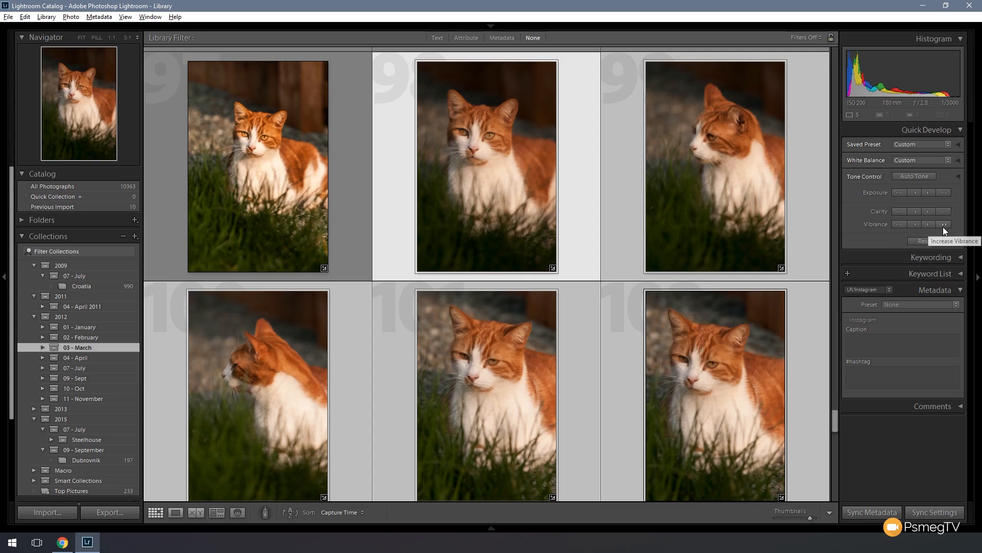
pyautogui.click(959, 176)
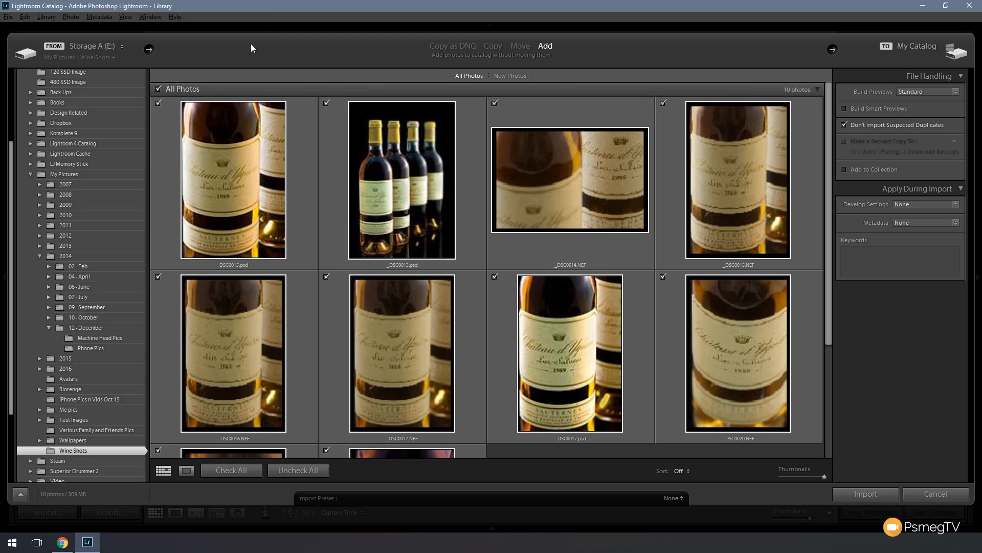
# - Examine the metadata preset choices for the Wine Shots import and leave the setting at None
pyautogui.click(900, 223)
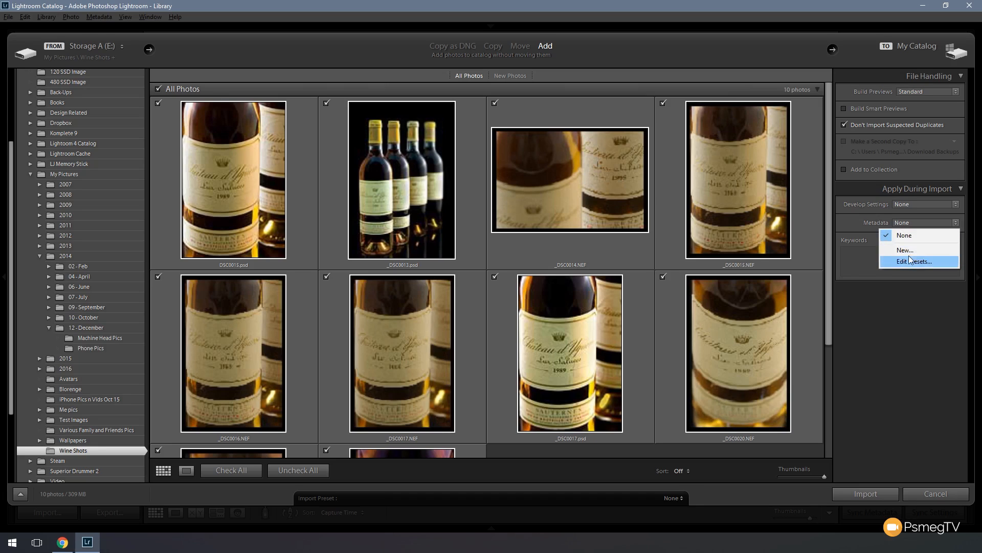
pyautogui.click(864, 257)
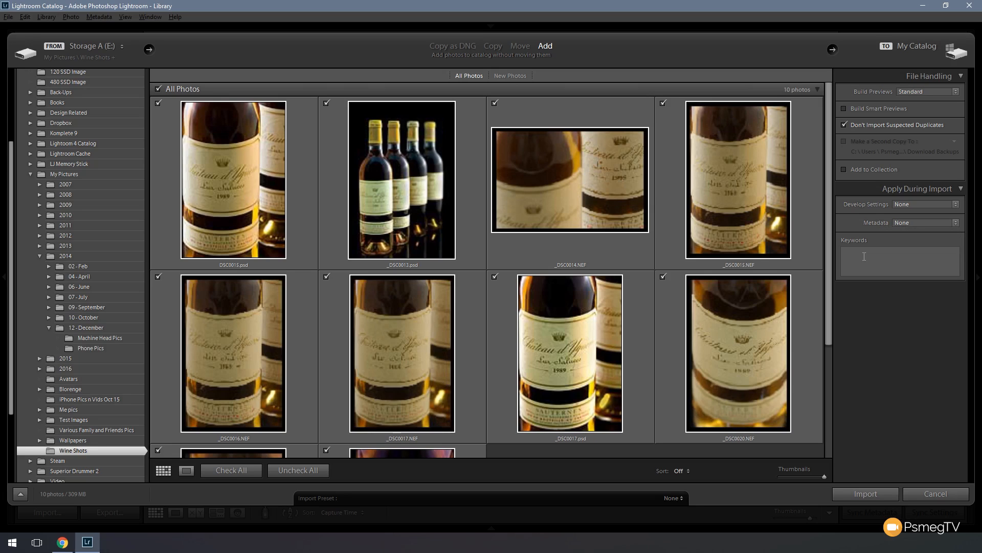
# - Import the Wine Shots photos with the B&W Contrast High develop preset applied during import
pyautogui.click(920, 205)
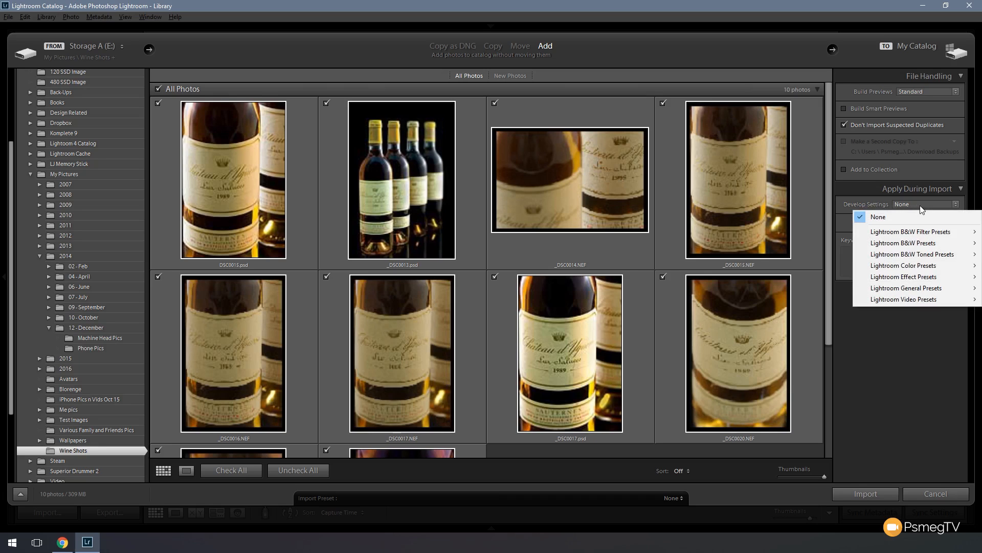
pyautogui.moveTo(917, 232)
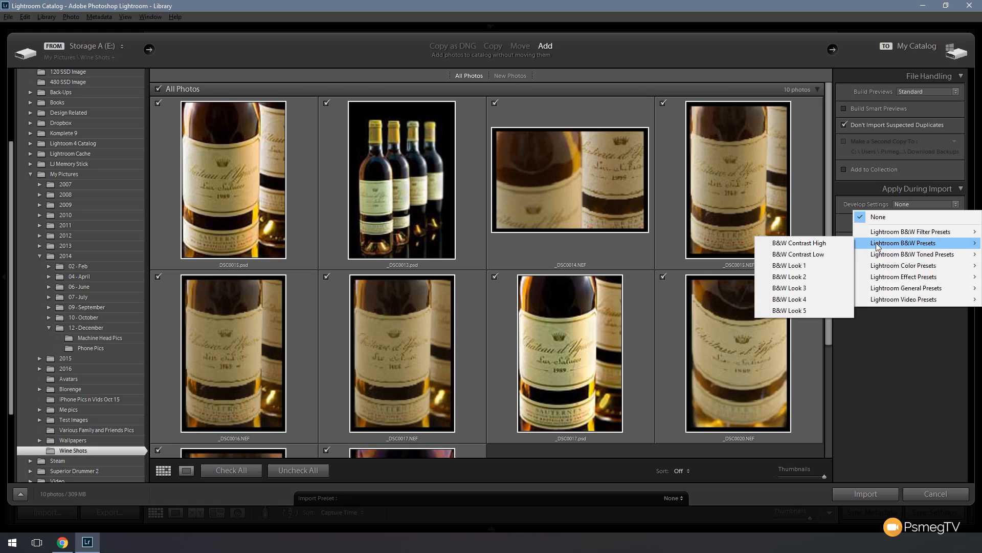
pyautogui.click(811, 244)
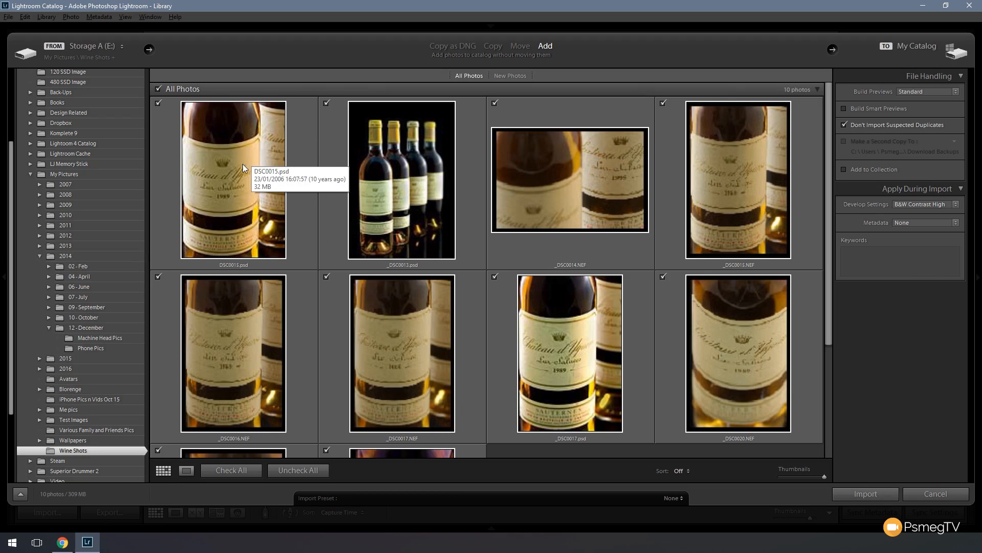
pyautogui.click(863, 496)
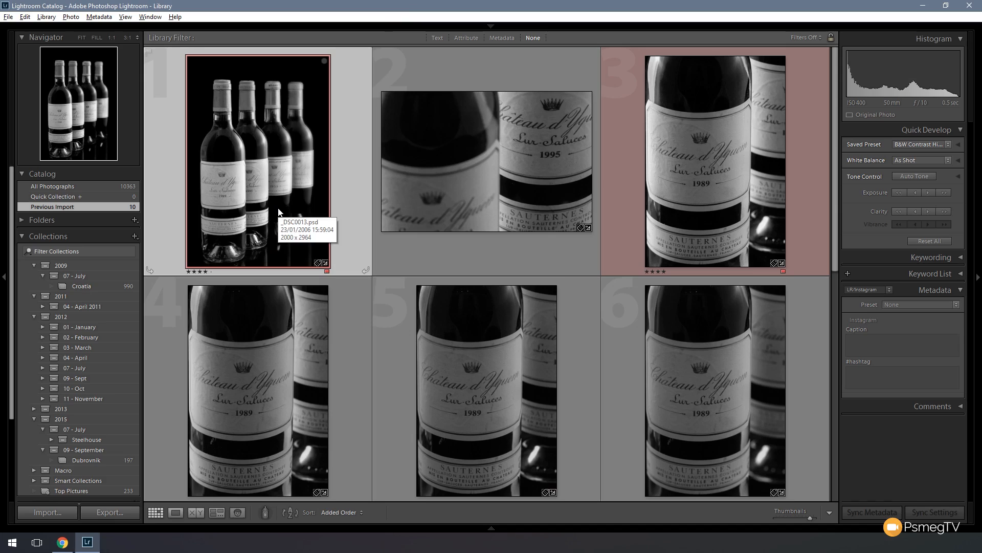
# - Open the imported photo of four wine bottles in Develop and reset all its settings
pyautogui.press('d')
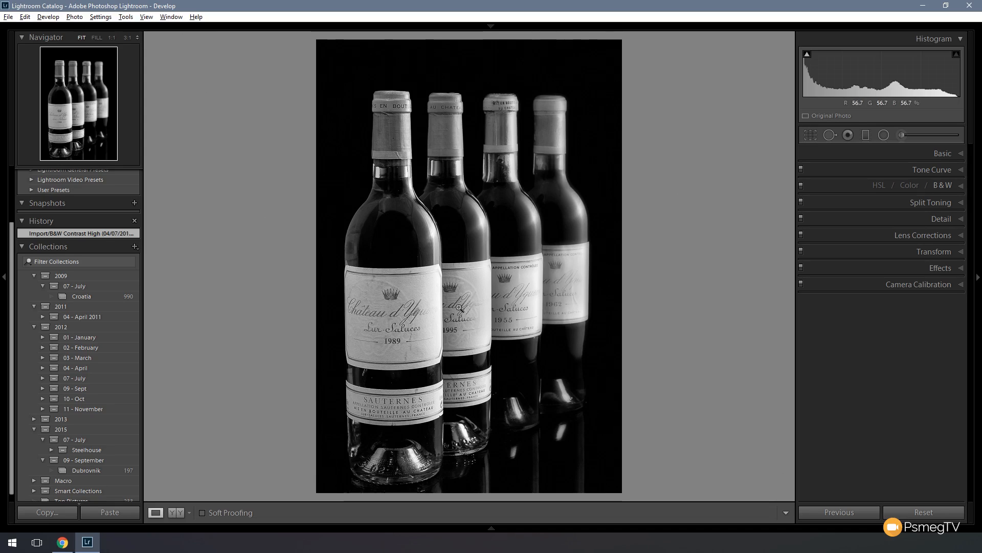
pyautogui.click(926, 514)
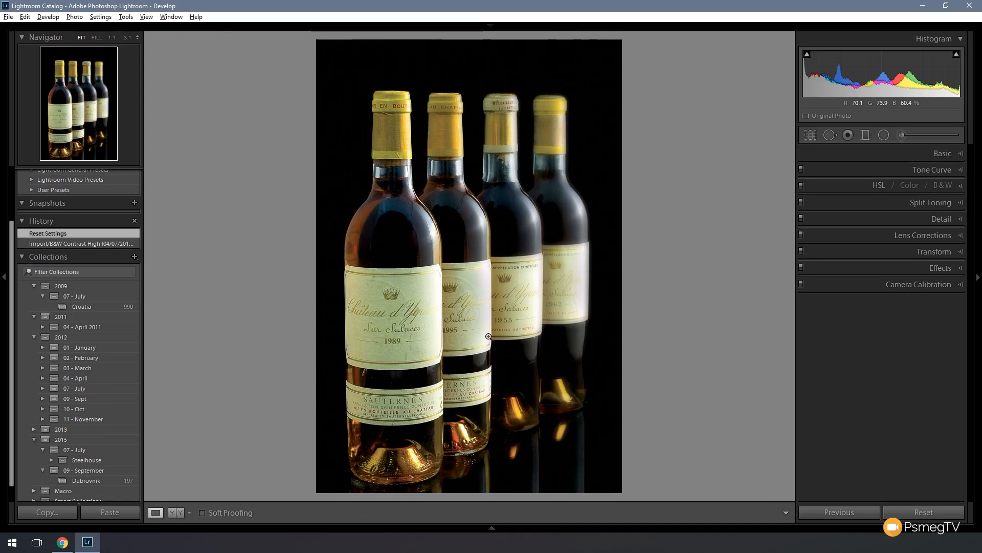